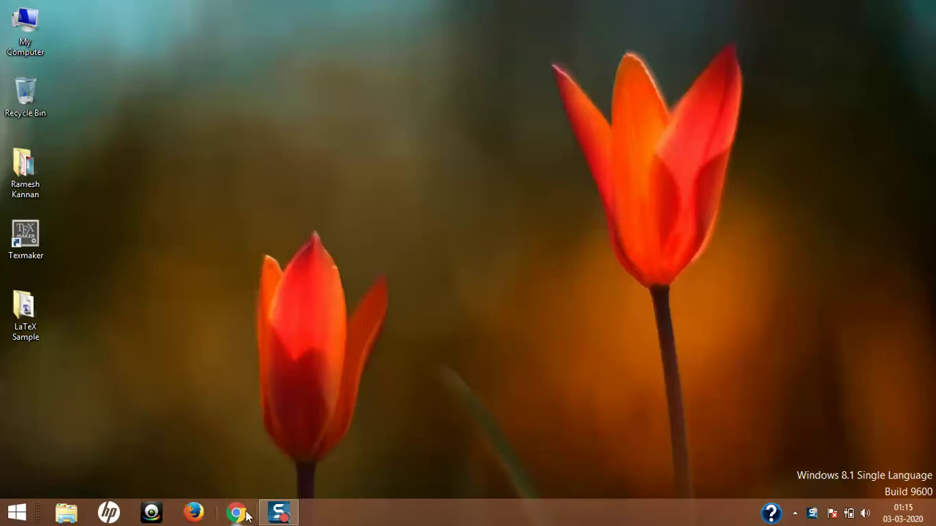
Pin the Texmaker desktop shortcut to the taskbar and place it just before Firefox
{"action": "right_click", "coordinate": [26, 231]}
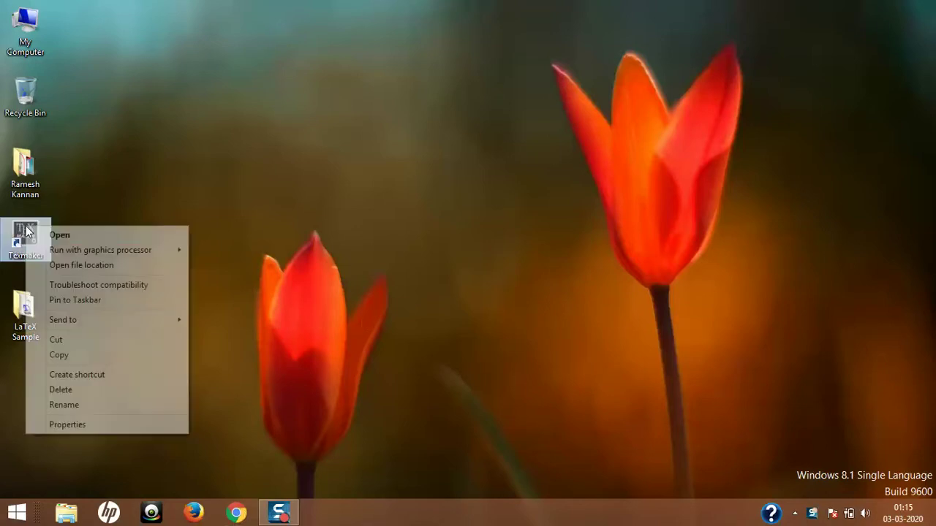
{"action": "left_click", "coordinate": [75, 299]}
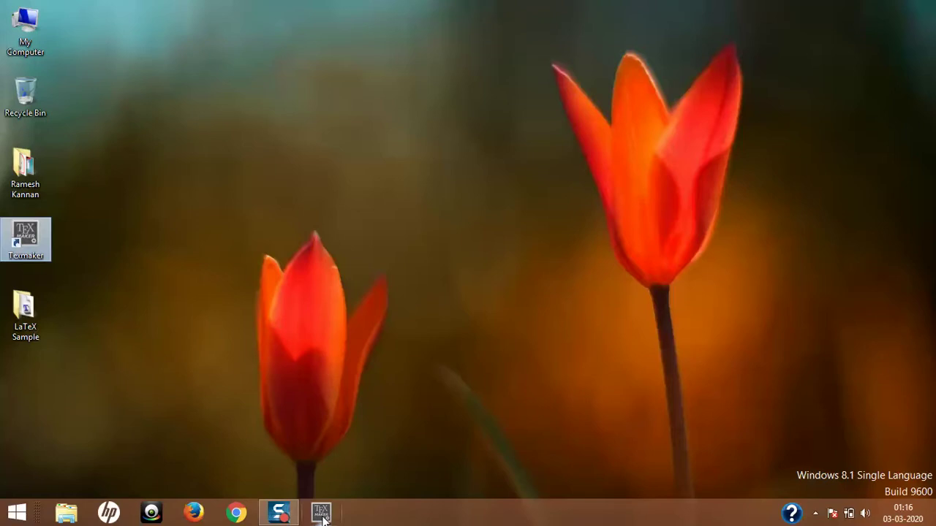
{"action": "left_click", "coordinate": [325, 322]}
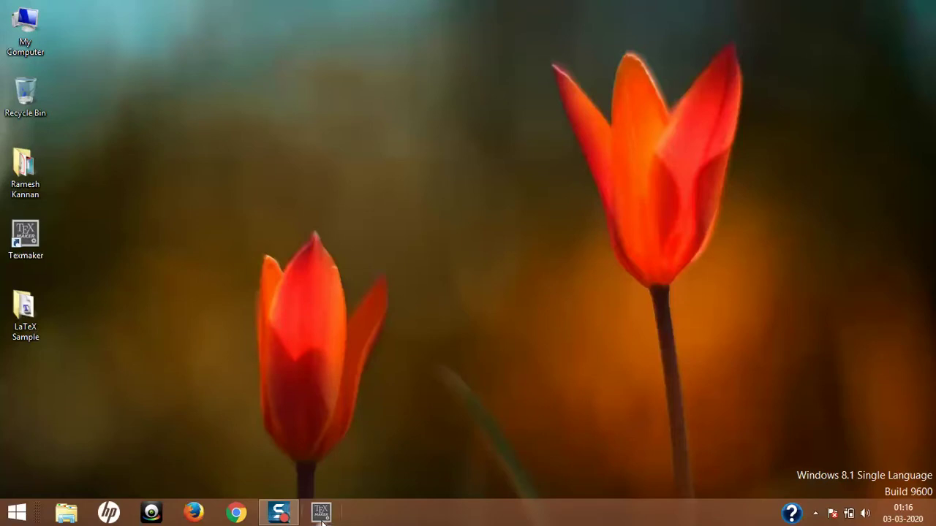
{"action": "left_click_drag", "start_coordinate": [322, 521], "coordinate": [193, 503]}
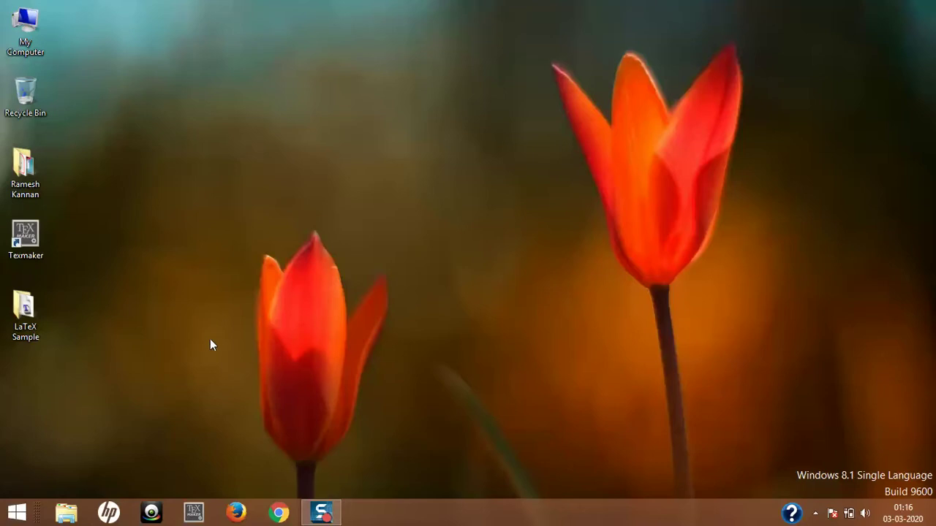
Launch Texmaker and open its configuration settings
{"action": "left_click", "coordinate": [194, 511]}
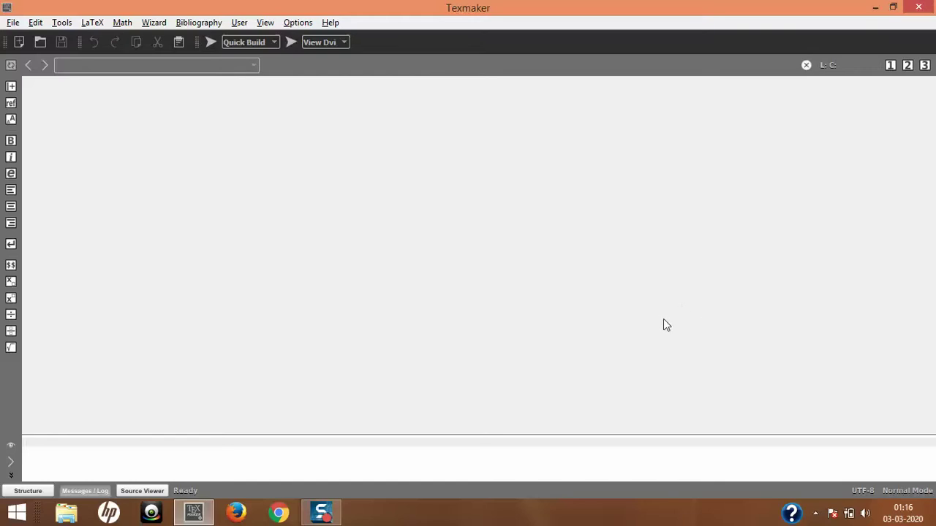
{"action": "left_click", "coordinate": [296, 23]}
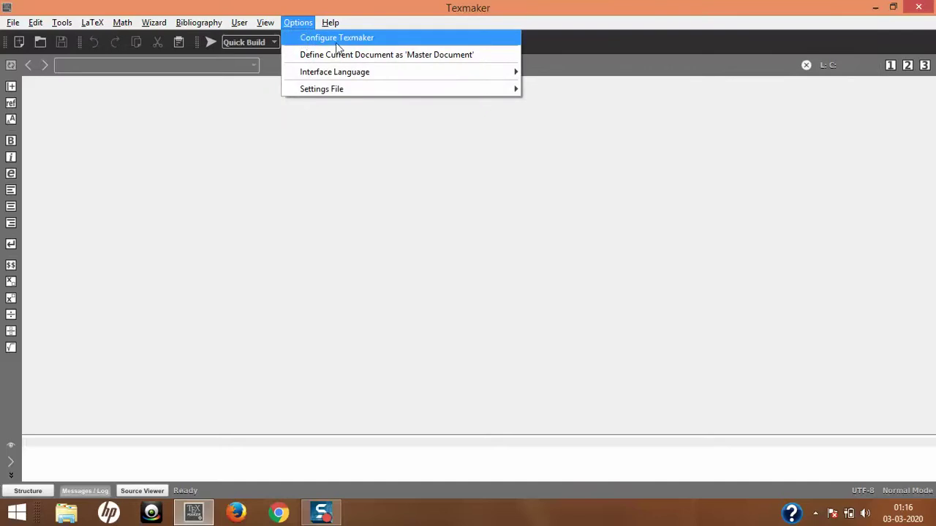
{"action": "left_click", "coordinate": [357, 41]}
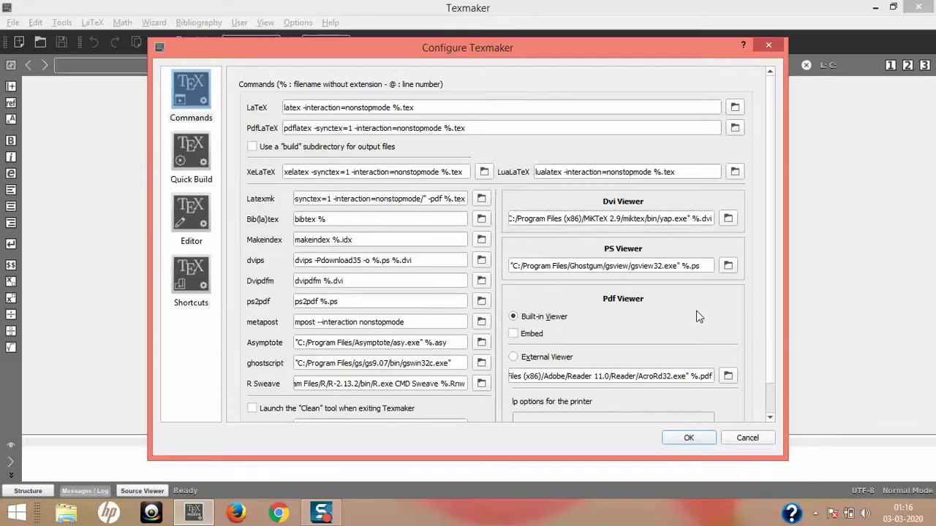
Review the Quick Build command choices and the Editor settings, including the available font encodings
{"action": "left_click", "coordinate": [194, 163]}
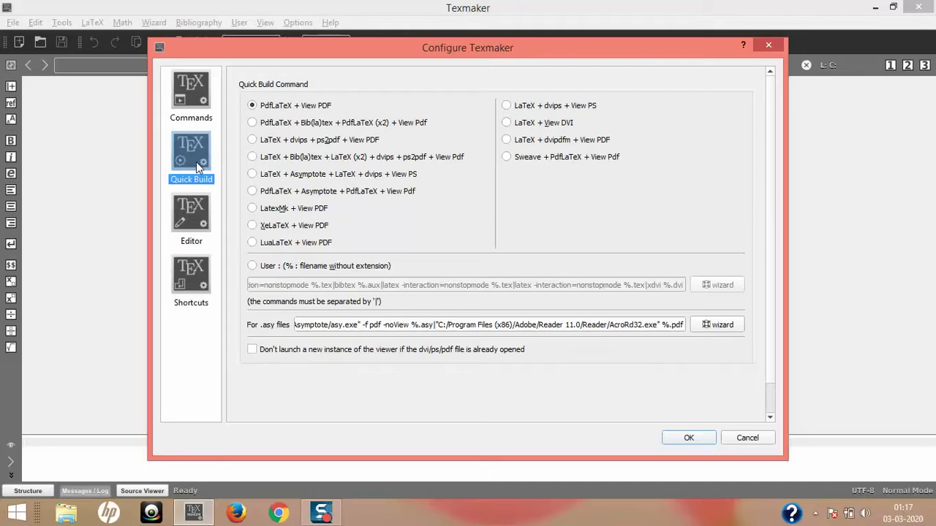
{"action": "left_click", "coordinate": [190, 212]}
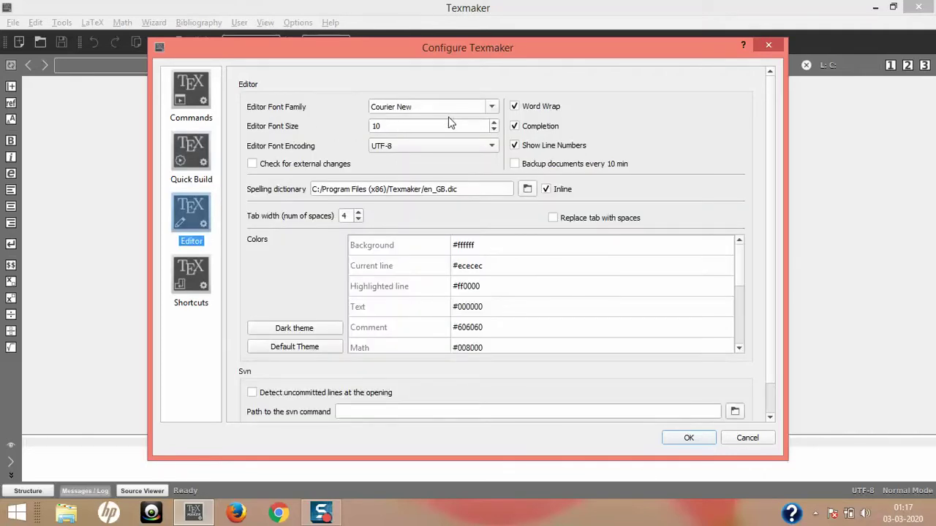
{"action": "left_click", "coordinate": [394, 146]}
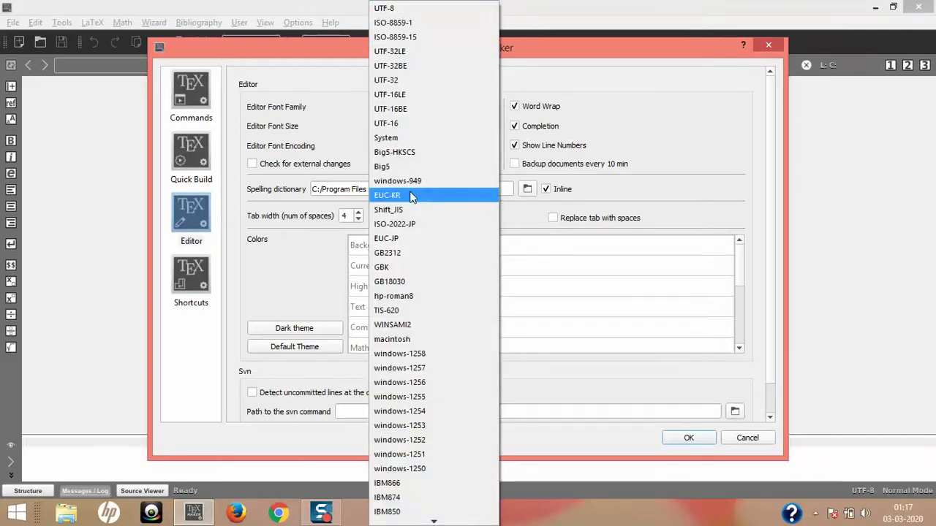
{"action": "left_click", "coordinate": [339, 133]}
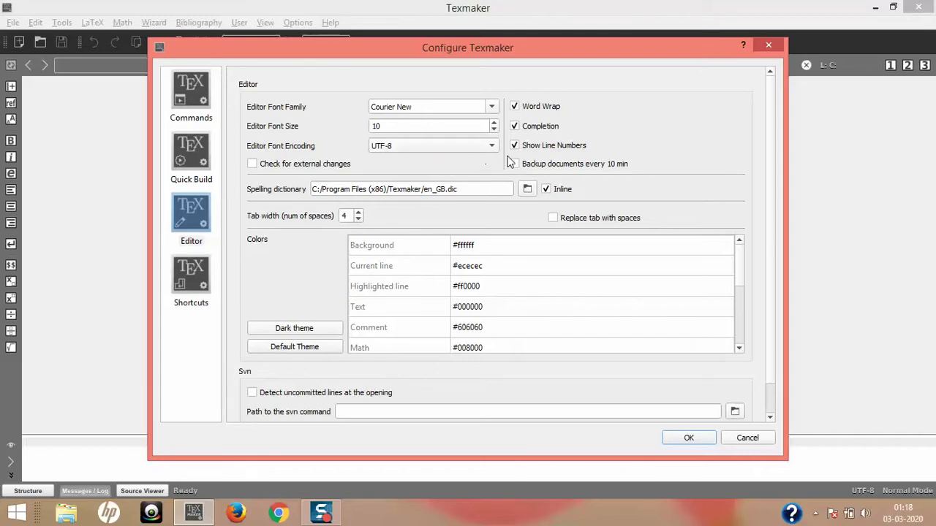
Look through the keyboard shortcuts assigned to actions, revisit the Commands settings, and close the configuration without changes
{"action": "left_click", "coordinate": [184, 278]}
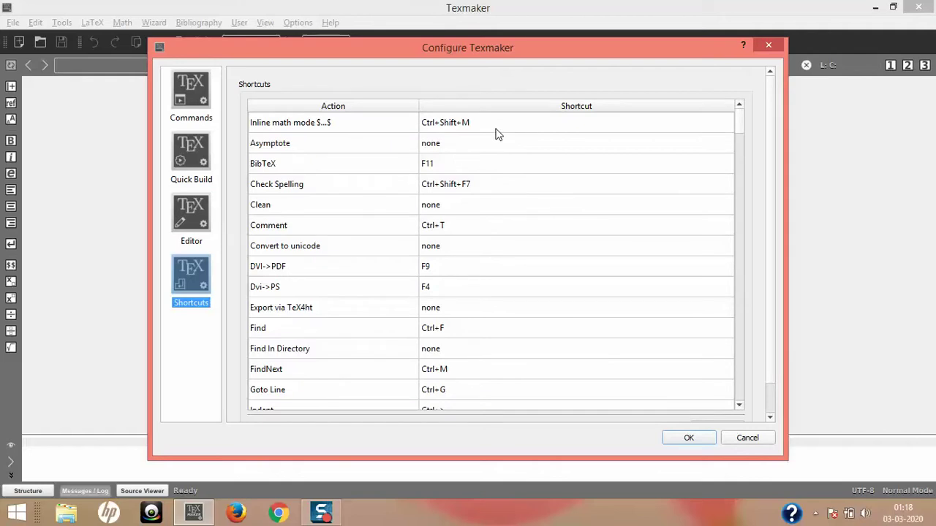
{"action": "scroll", "coordinate": [502, 188], "scroll_direction": "down", "scroll_amount": 6}
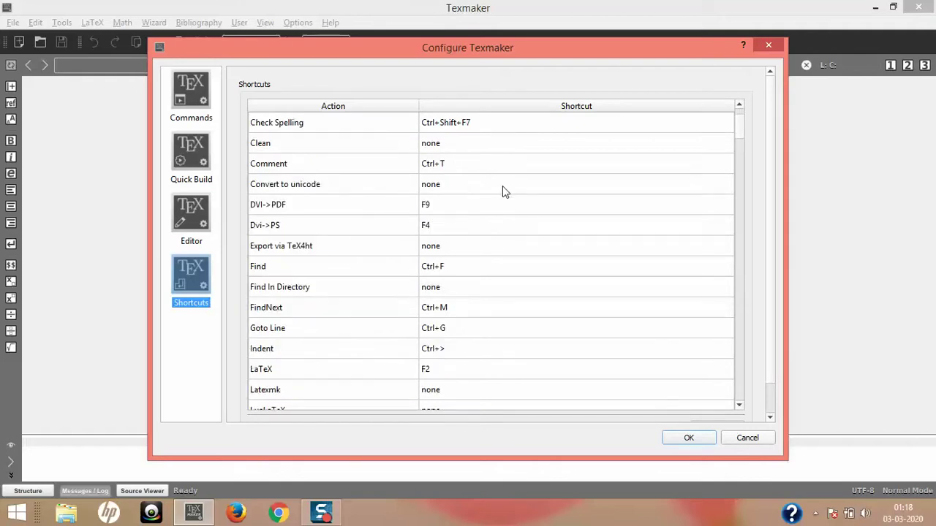
{"action": "scroll", "coordinate": [502, 190], "scroll_direction": "down", "scroll_amount": 9}
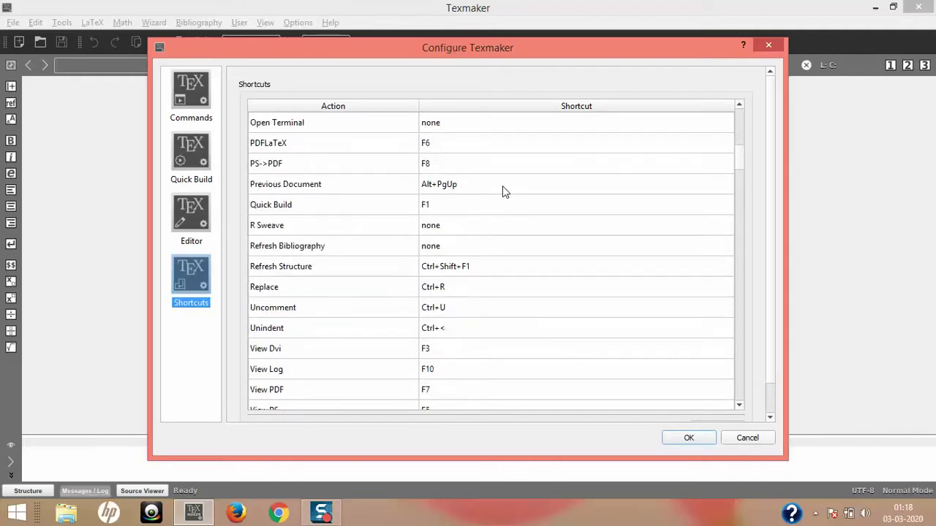
{"action": "scroll", "coordinate": [503, 192], "scroll_direction": "down", "scroll_amount": 15}
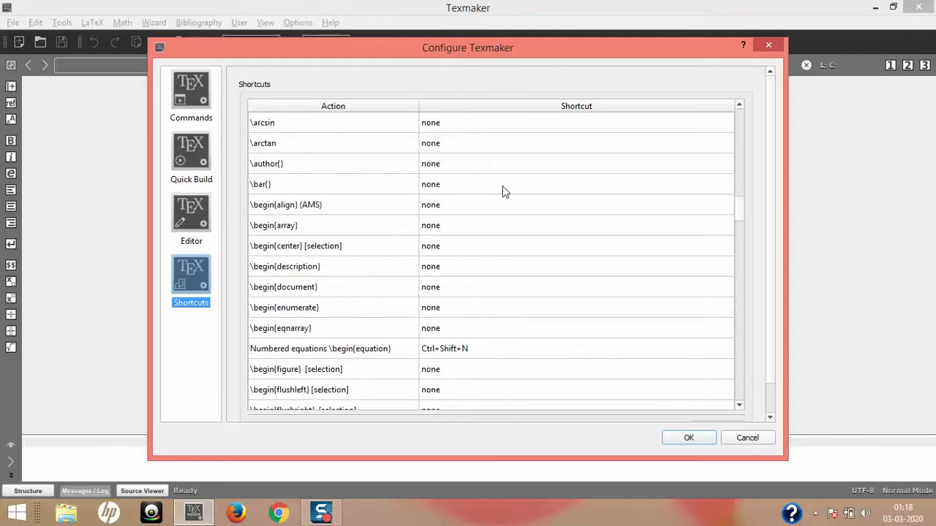
{"action": "scroll", "coordinate": [502, 191], "scroll_direction": "down", "scroll_amount": 20}
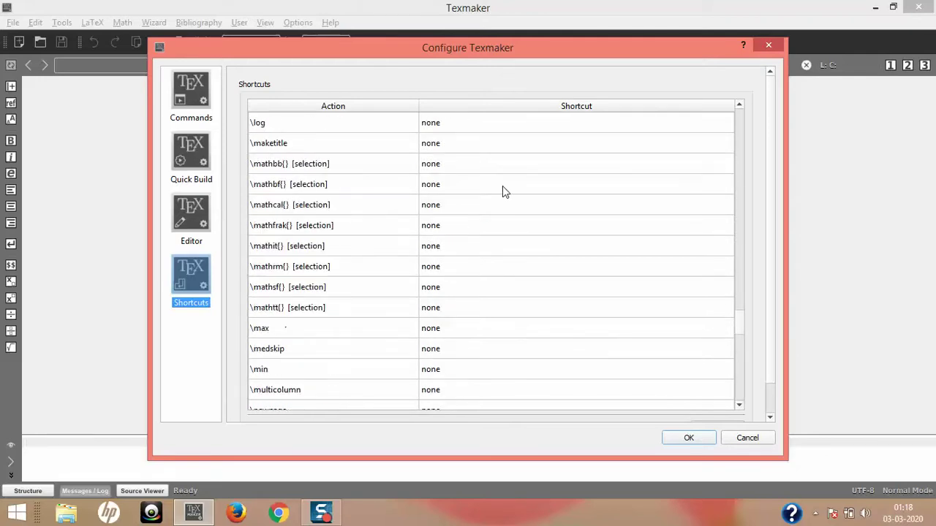
{"action": "scroll", "coordinate": [503, 189], "scroll_direction": "up", "scroll_amount": 7}
{"action": "scroll", "coordinate": [502, 188], "scroll_direction": "up", "scroll_amount": 20}
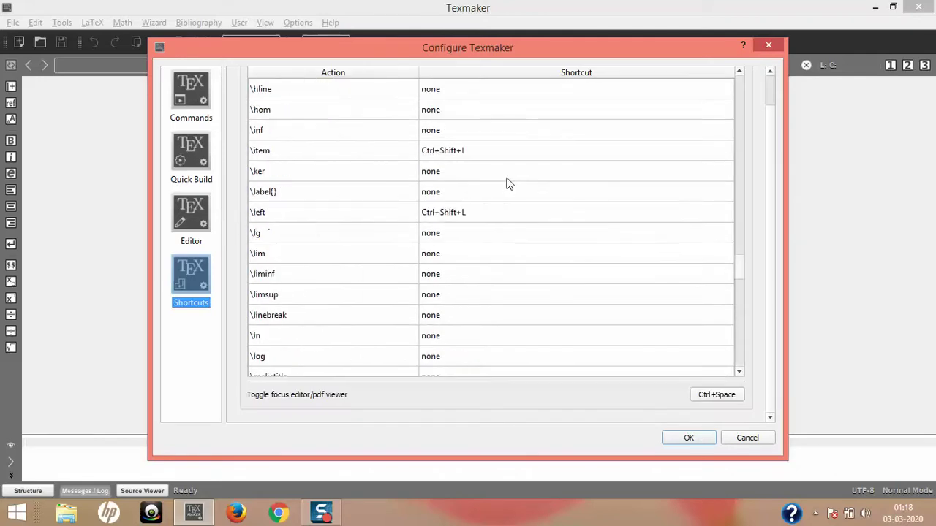
{"action": "scroll", "coordinate": [510, 184], "scroll_direction": "up", "scroll_amount": 7}
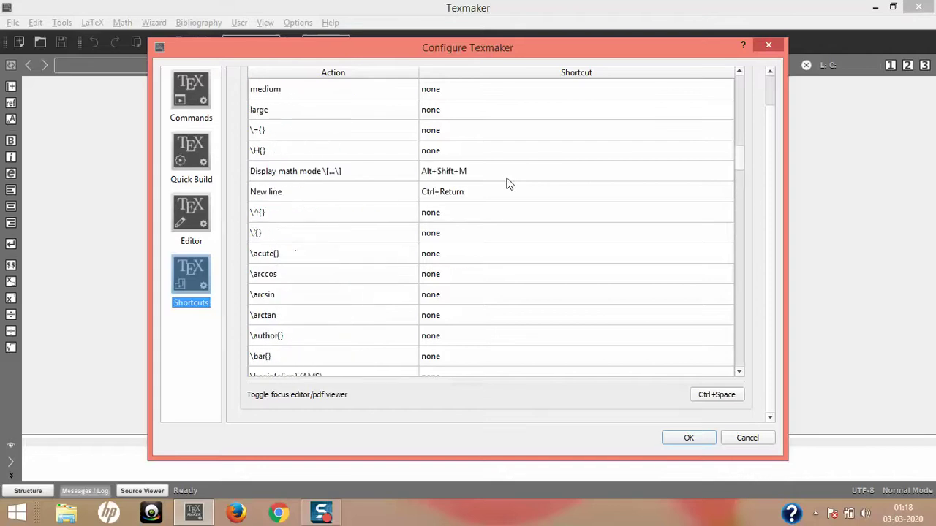
{"action": "scroll", "coordinate": [509, 184], "scroll_direction": "up", "scroll_amount": 2}
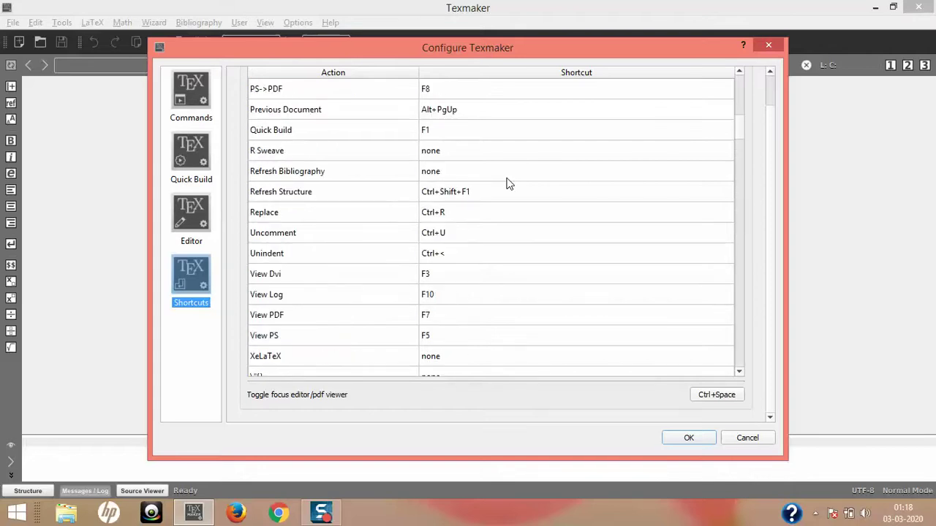
{"action": "scroll", "coordinate": [509, 184], "scroll_direction": "up", "scroll_amount": 1}
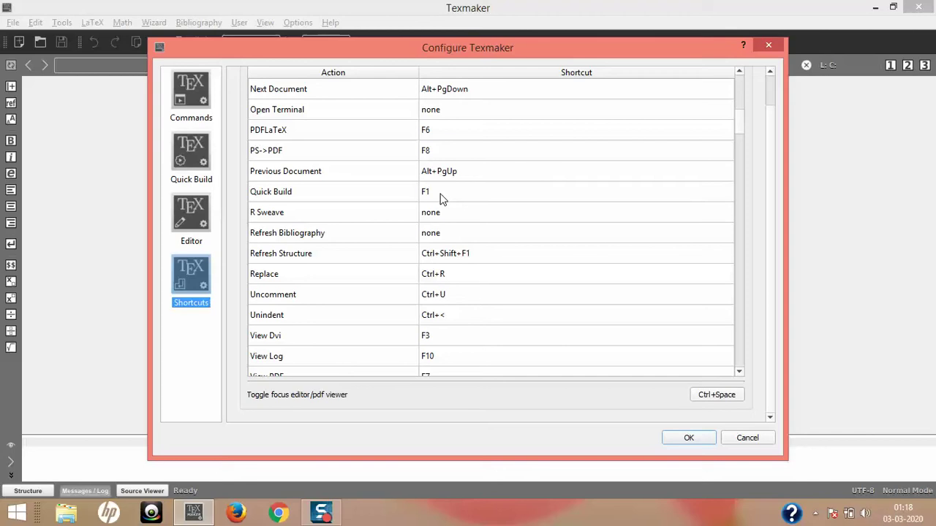
{"action": "left_click", "coordinate": [192, 103]}
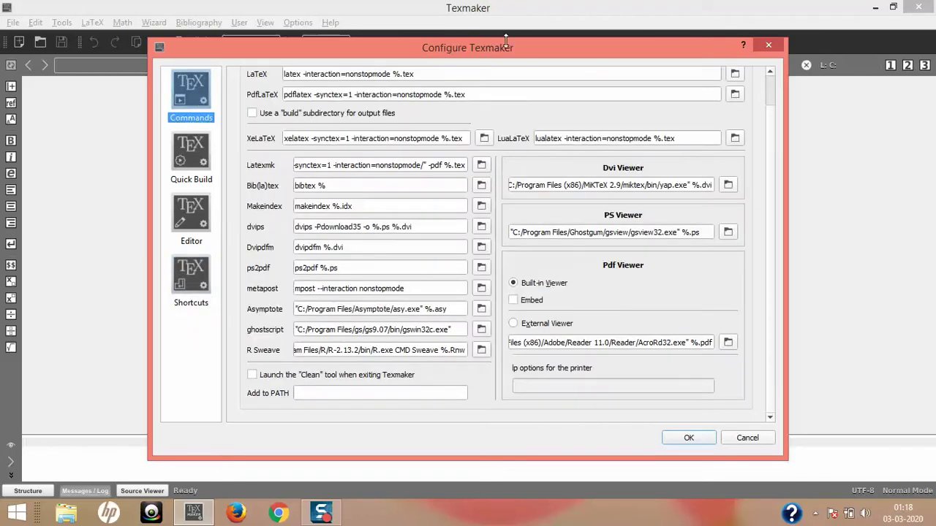
{"action": "left_click", "coordinate": [766, 48]}
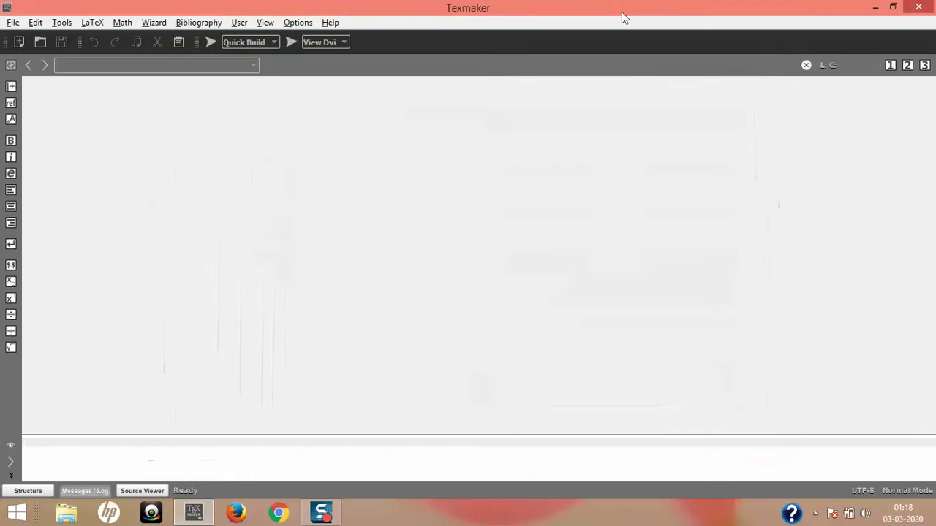
Open the existing TeX document Test from the LaTeX Sample folder on the Desktop
{"action": "left_click", "coordinate": [12, 24]}
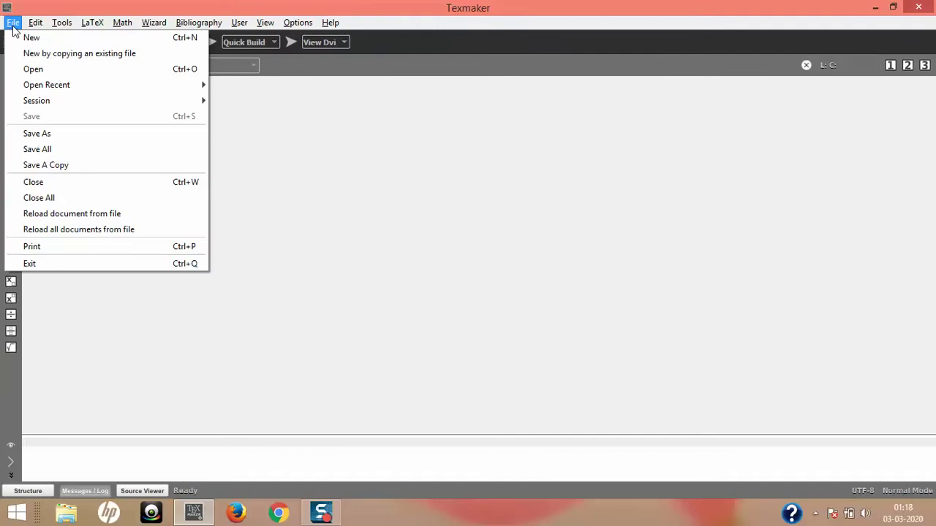
{"action": "left_click", "coordinate": [31, 69]}
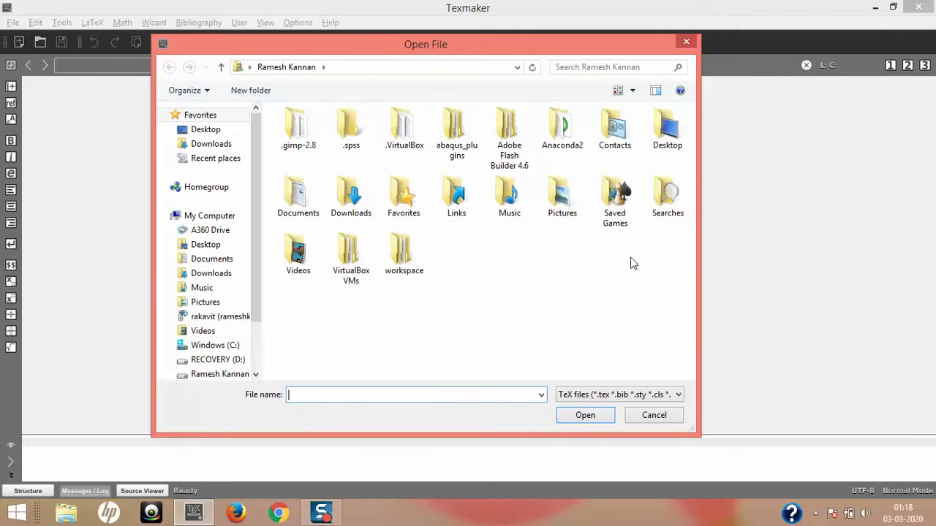
{"action": "left_click", "coordinate": [217, 133]}
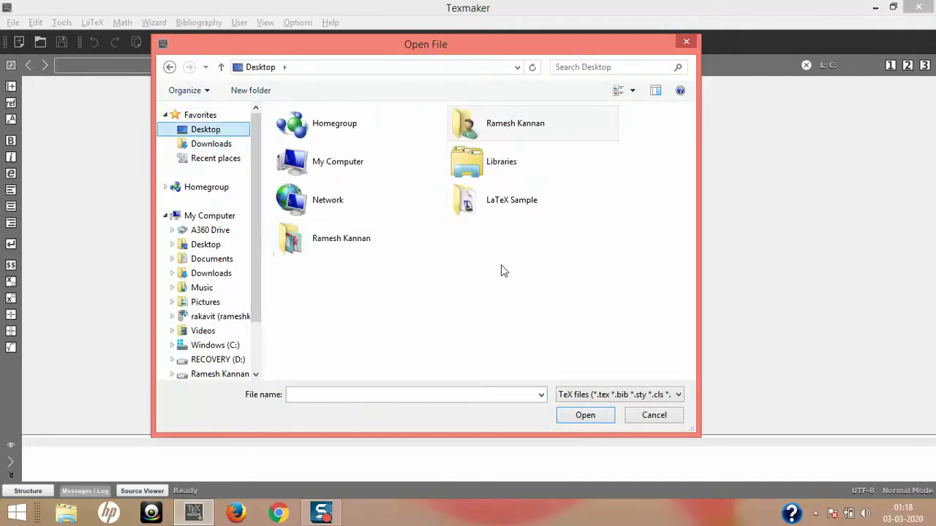
{"action": "left_click", "coordinate": [506, 223]}
{"action": "double_click", "coordinate": [504, 215]}
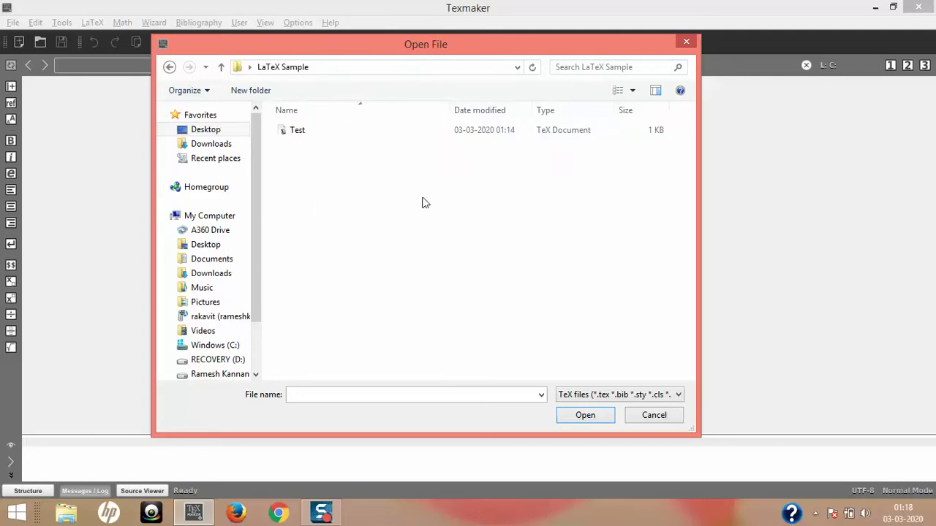
{"action": "left_click", "coordinate": [314, 139]}
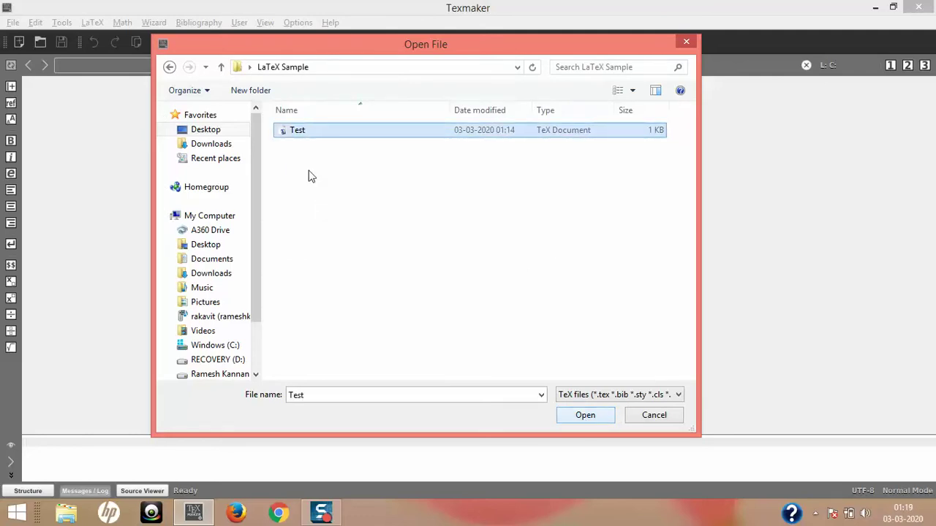
{"action": "left_click", "coordinate": [587, 415]}
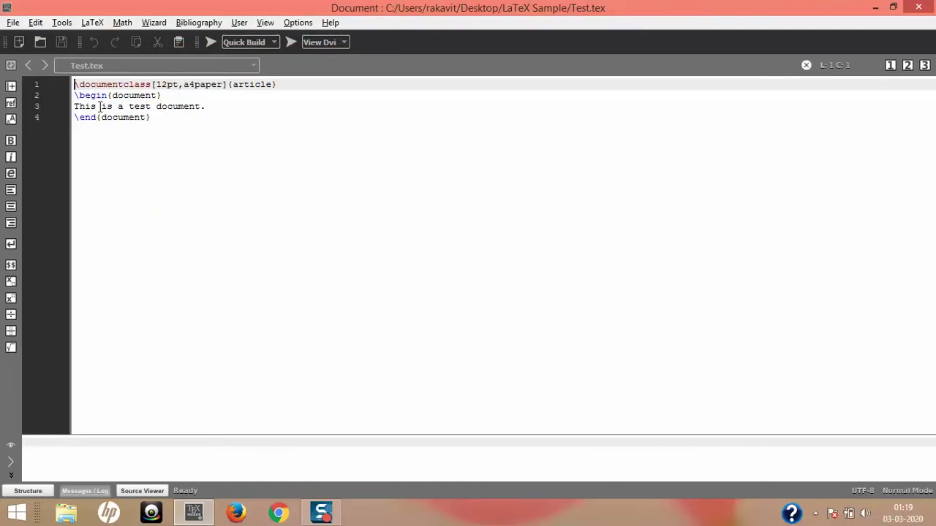
Compile Test.tex with Quick Build and inspect the body text in the resulting PDF at a larger zoom
{"action": "left_click_drag", "start_coordinate": [74, 107], "coordinate": [236, 107]}
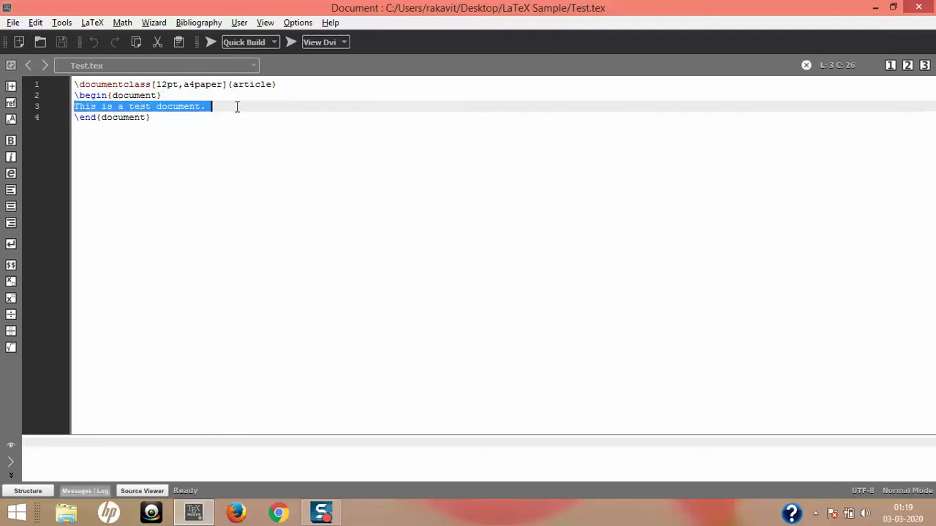
{"action": "left_click", "coordinate": [236, 107]}
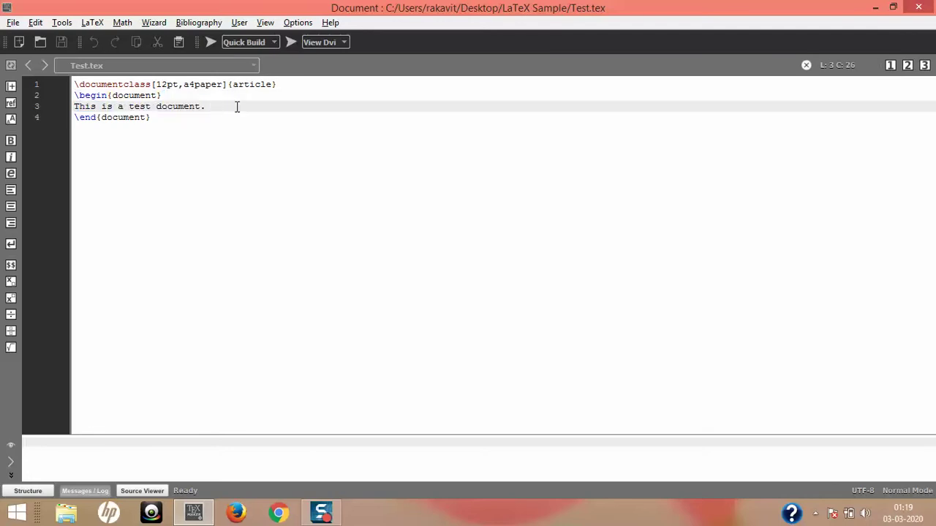
{"action": "left_click", "coordinate": [211, 44]}
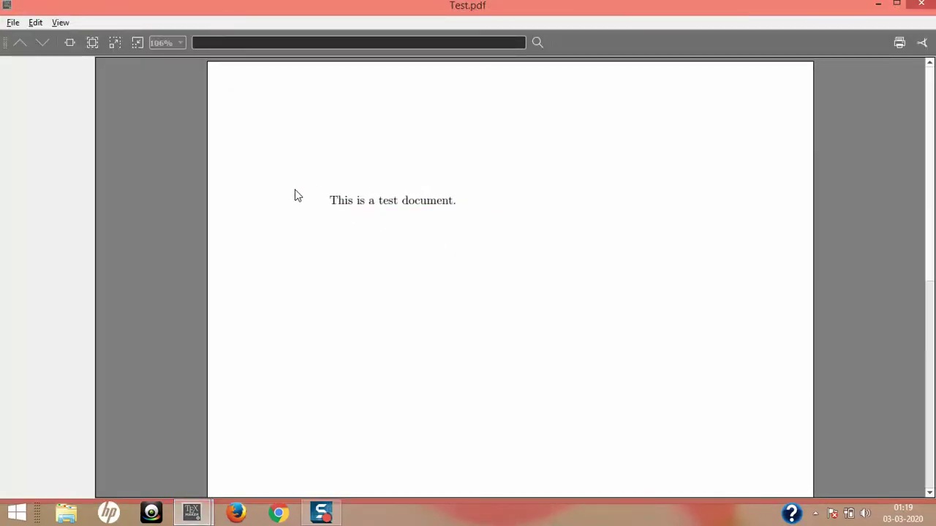
{"action": "scroll", "coordinate": [294, 189], "scroll_direction": "up", "scroll_amount": 5}
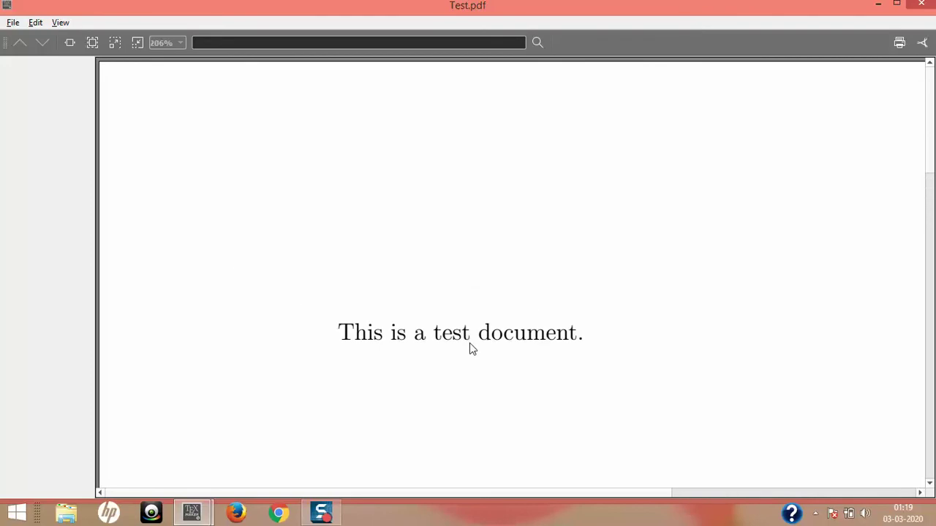
{"action": "scroll", "coordinate": [469, 374], "scroll_direction": "down", "scroll_amount": 1}
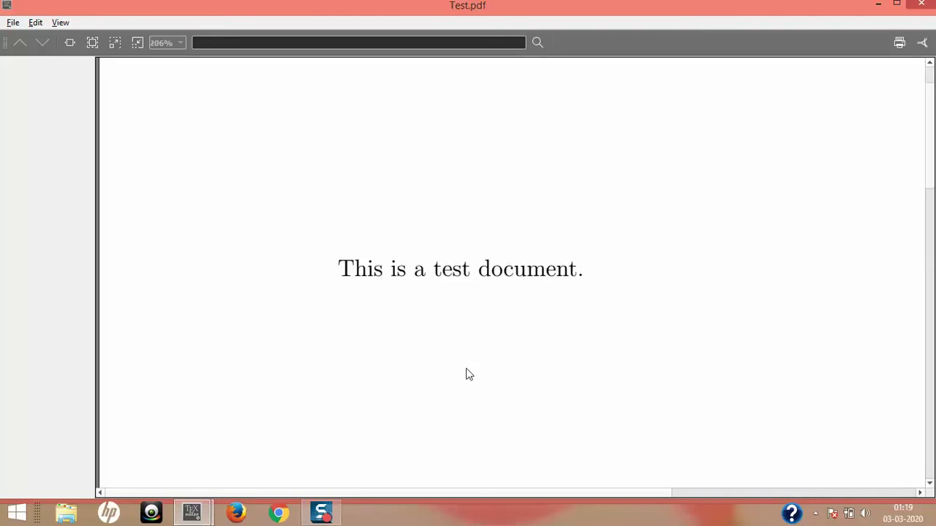